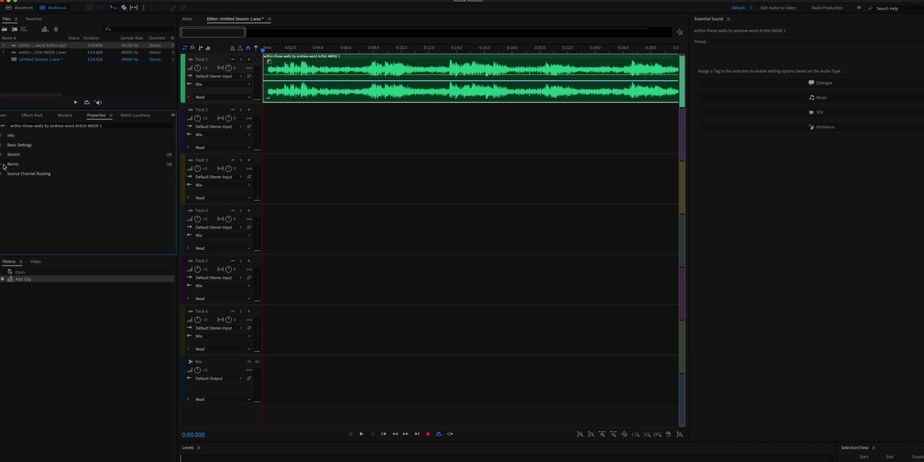
# - Enable Remix for the music clip, then place the are-you-ready-for-me-baby song on track A1
pyautogui.click(4, 167)
pyautogui.click(24, 167)
pyautogui.click(23, 166)
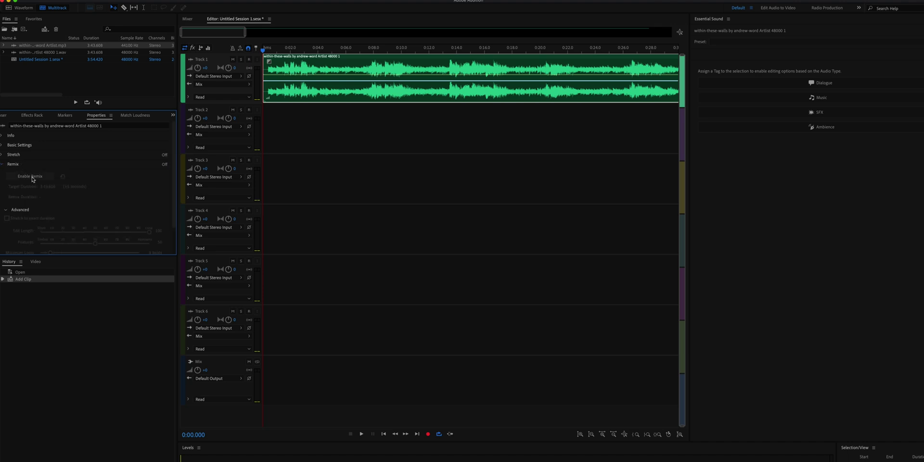
pyautogui.click(33, 177)
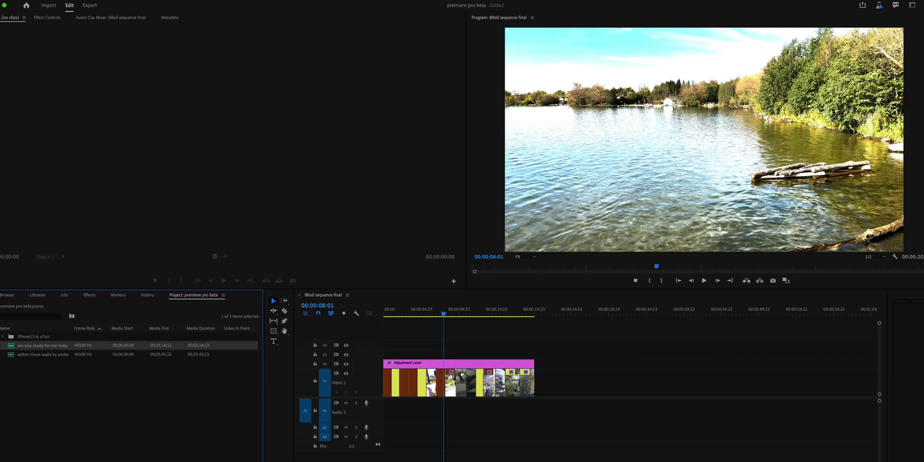
pyautogui.moveTo(43, 345); pyautogui.dragTo(412, 413)
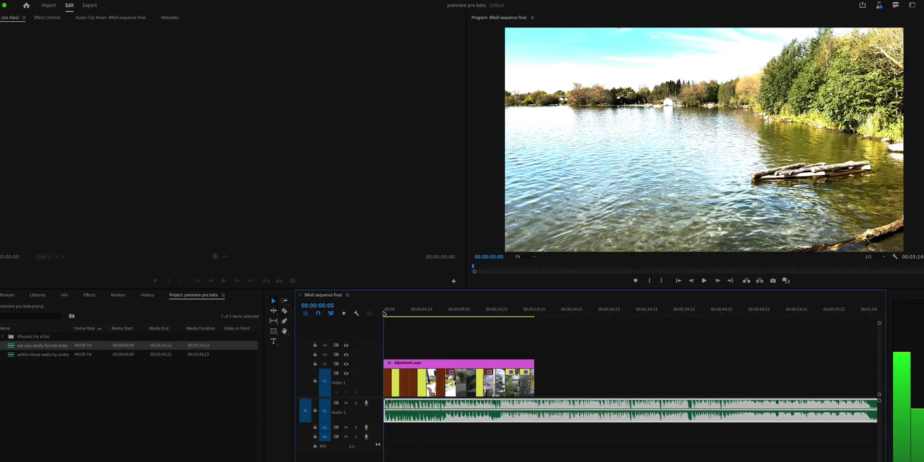
# - Razor the music where the video ends, delete the leftover part, and play back the sequence
pyautogui.moveTo(443, 314); pyautogui.dragTo(515, 321)
pyautogui.click(560, 356)
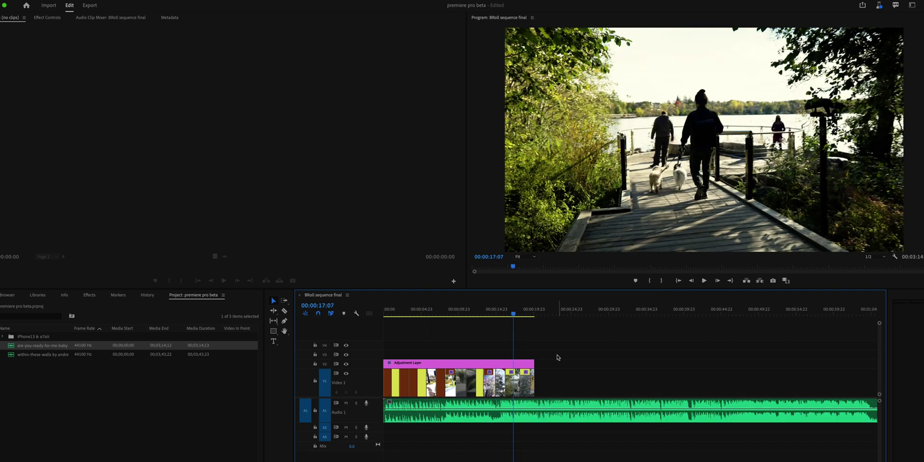
pyautogui.click(512, 388)
pyautogui.press('c')
pyautogui.click(539, 405)
pyautogui.press('v')
pyautogui.click(554, 407)
pyautogui.press('Delete')
pyautogui.press('space')
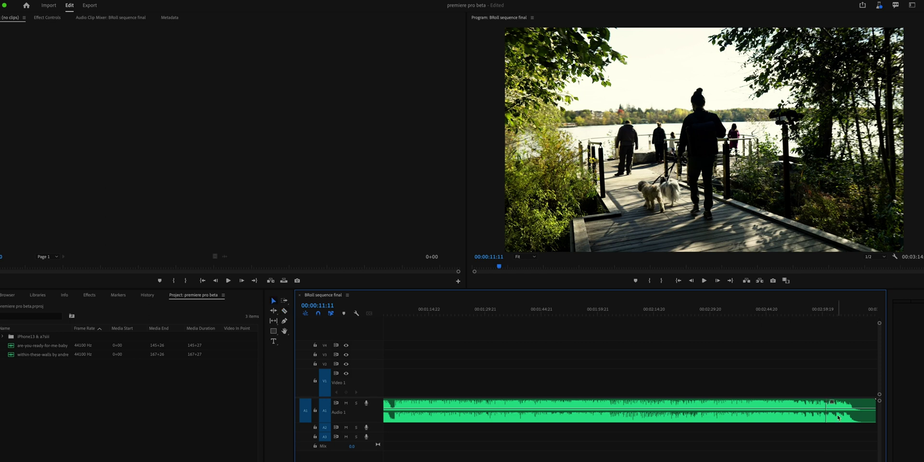
# - Rearrange the music pieces on A2 and A3, remove the excess, and add Constant Power crossfades at the edits
pyautogui.moveTo(838, 418); pyautogui.dragTo(377, 431)
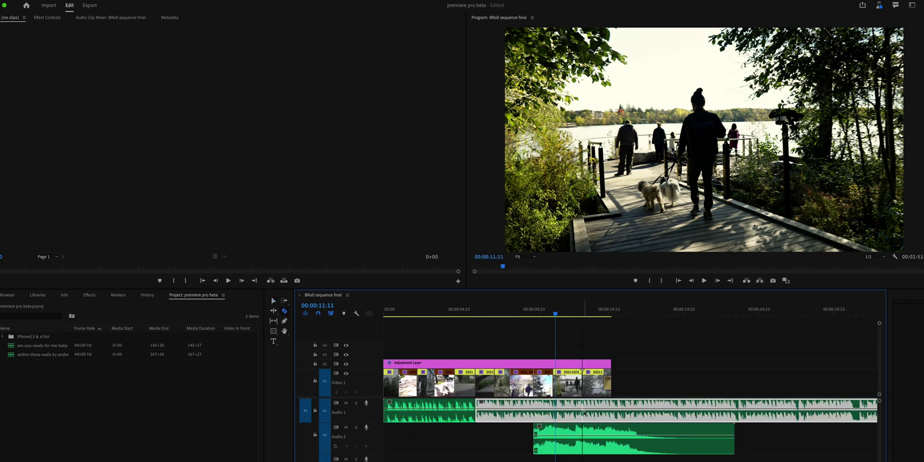
pyautogui.press('Delete')
pyautogui.moveTo(592, 425); pyautogui.dragTo(632, 426)
pyautogui.hotkey('ctrl', 'shift', 'd')
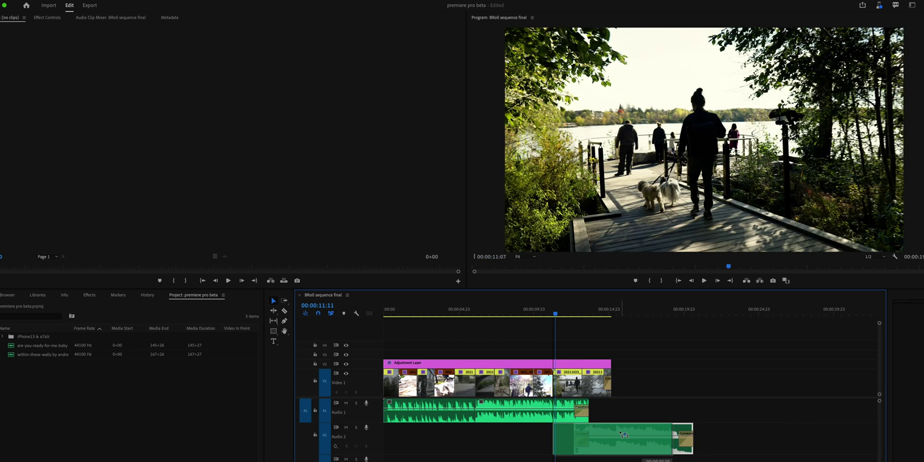
pyautogui.press('Up')
pyautogui.press('Up')
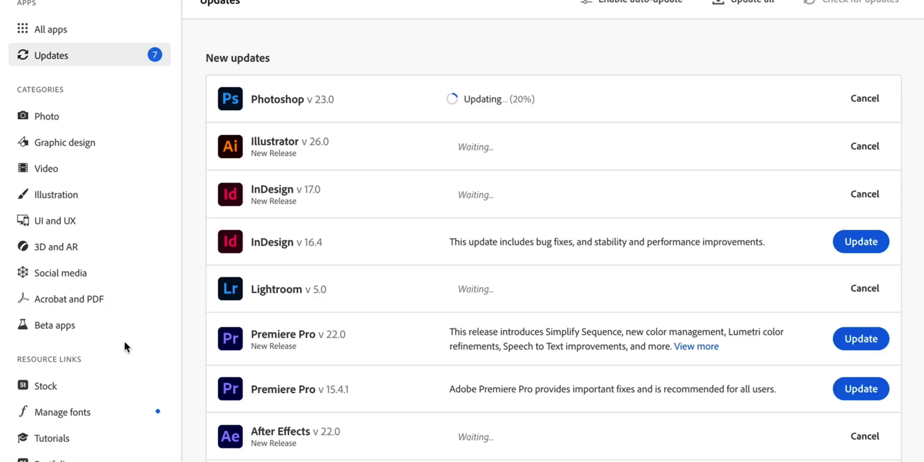
# - Install Premiere Pro (Beta) from the Creative Cloud Beta apps list
pyautogui.click(64, 332)
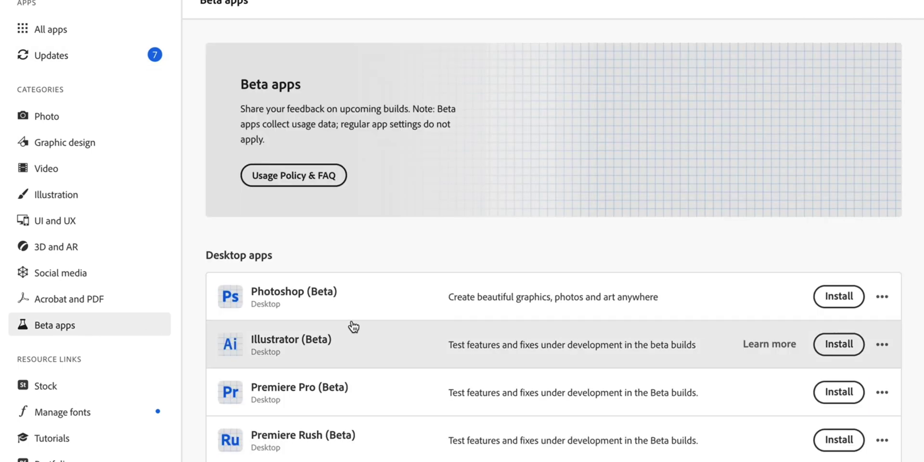
pyautogui.scroll(-2, 433, 304)
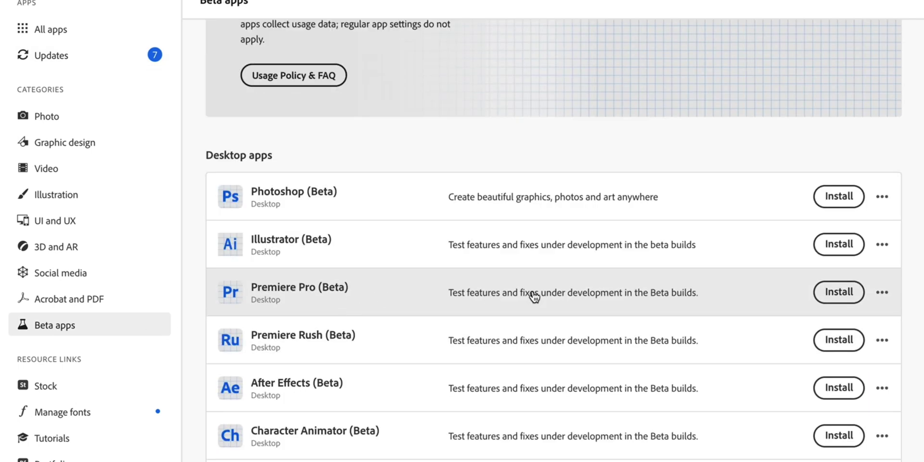
pyautogui.click(821, 298)
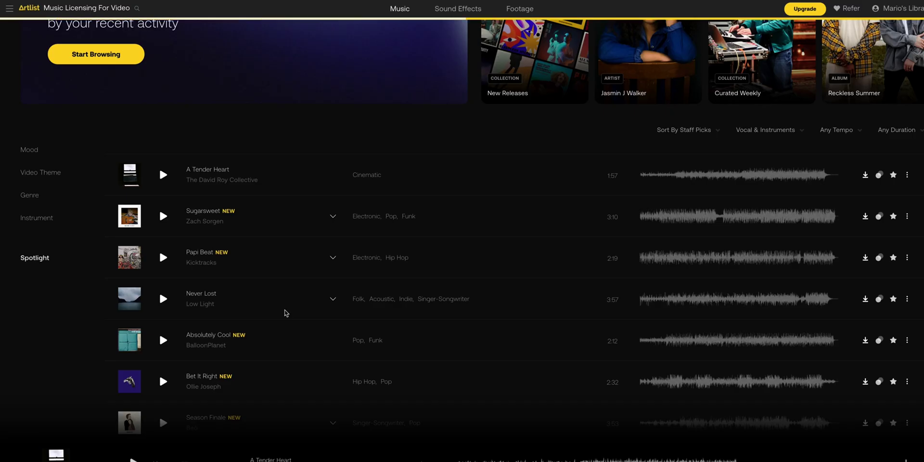
# - Filter Artlist's music library by the Video Theme categories
pyautogui.scroll(-2, 286, 313)
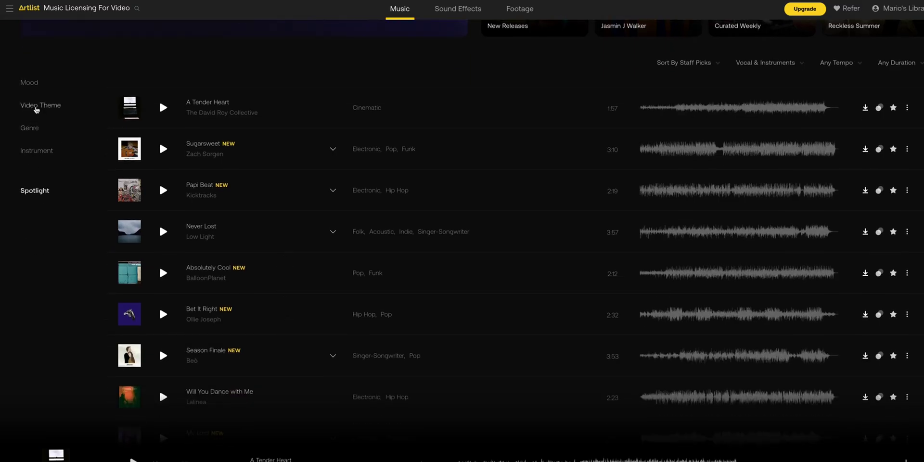
pyautogui.click(36, 109)
pyautogui.scroll(-1, 29, 97)
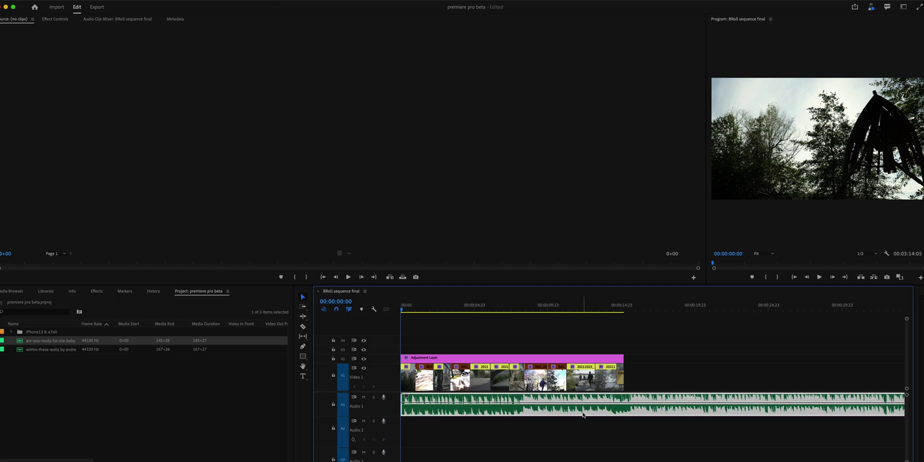
# - In Essential Sound, tag the are-you-ready-for-me-baby clip as Music and remix it to a 00:00:17:05 target
pyautogui.click(221, 0)
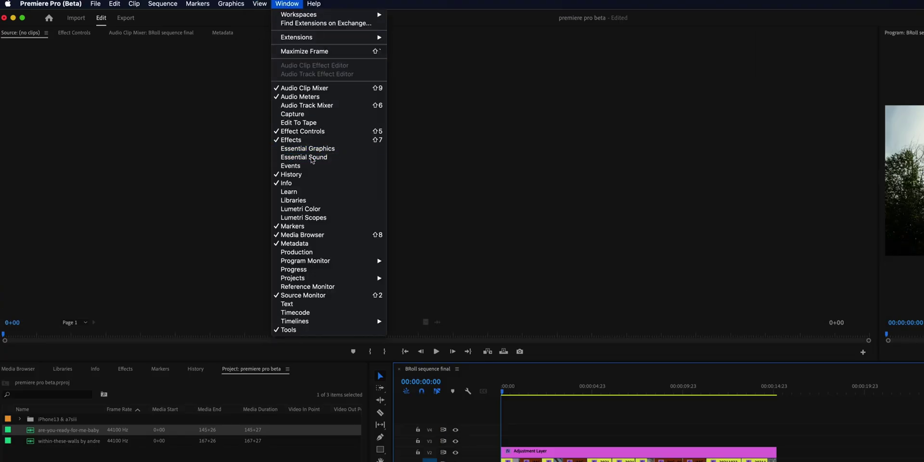
pyautogui.click(310, 157)
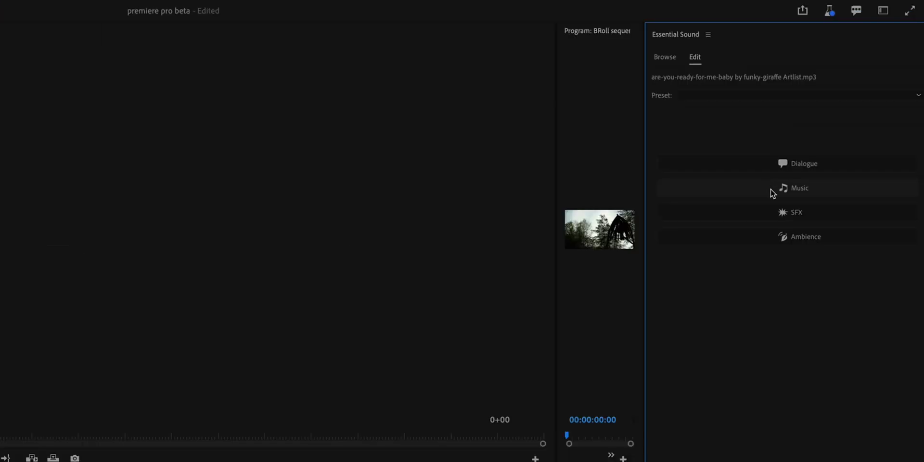
pyautogui.click(832, 111)
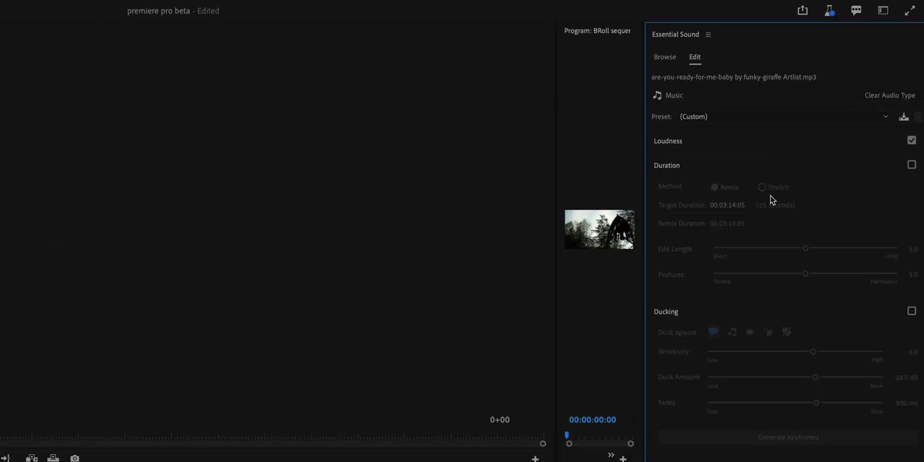
pyautogui.click(911, 166)
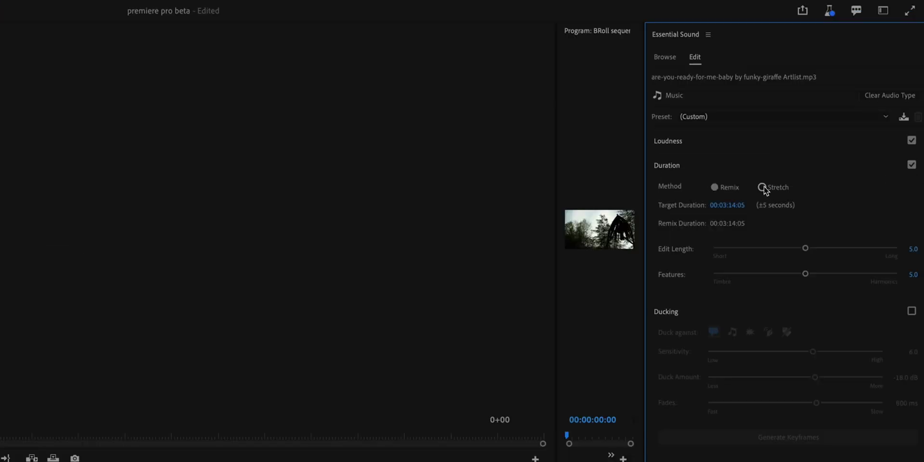
pyautogui.click(727, 208)
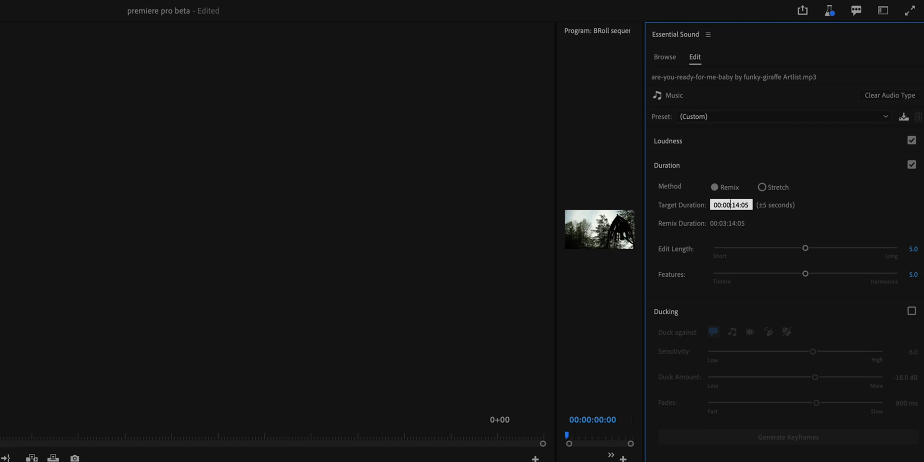
pyautogui.write('7')
pyautogui.press('Return')
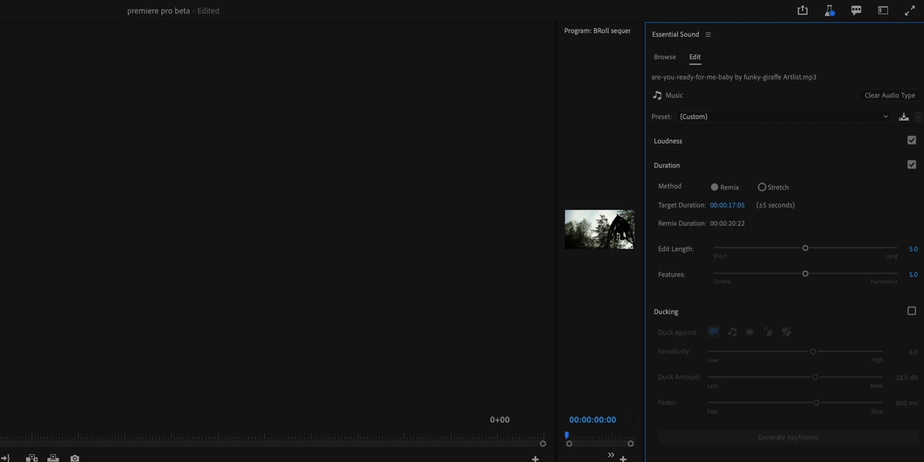
pyautogui.press('super+shift+a')
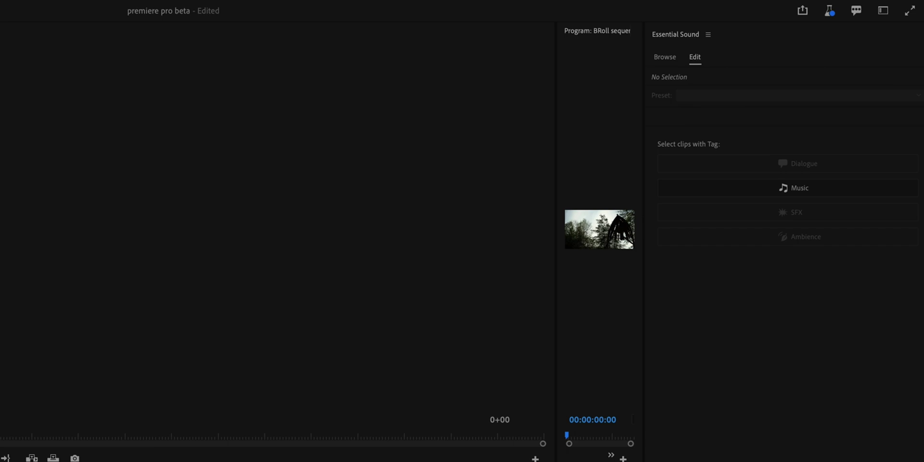
pyautogui.click(275, 383)
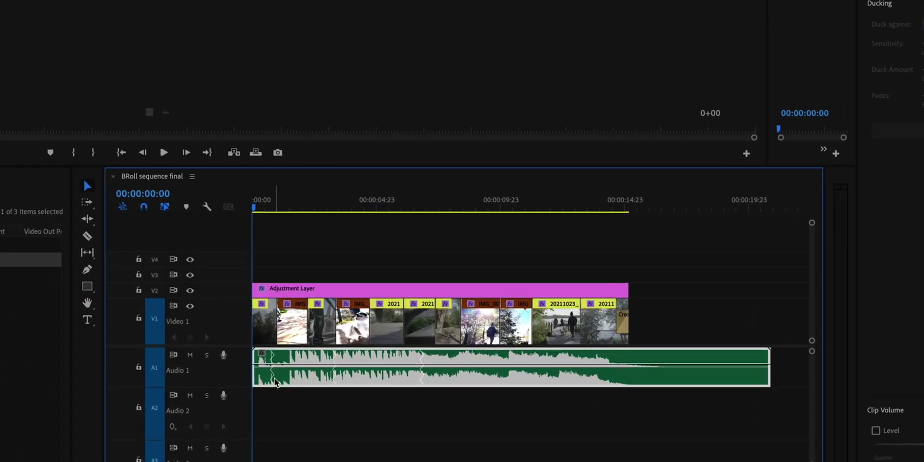
# - Deselect, then reselect the remixed music clip on Audio 1 to review it
pyautogui.click(309, 397)
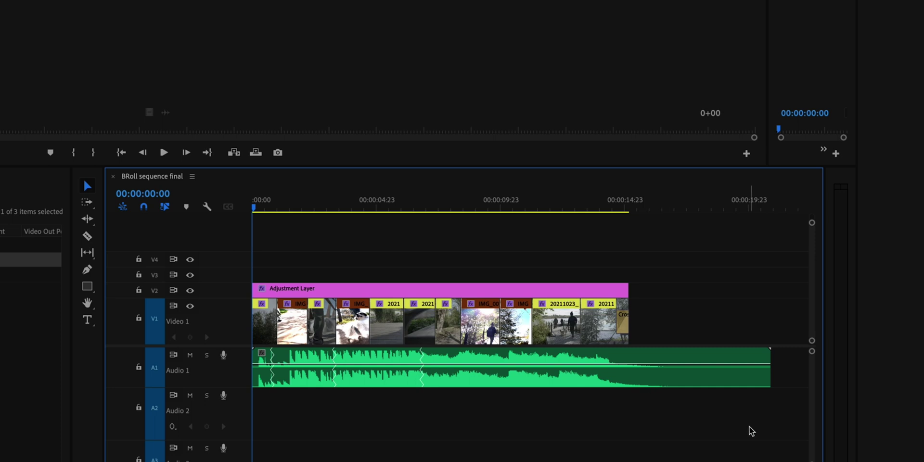
pyautogui.click(655, 384)
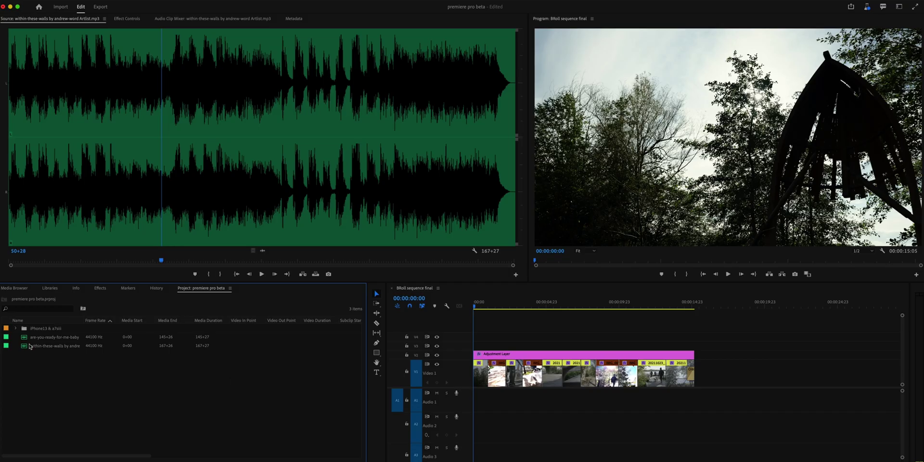
# - Place the within-these-walls song on Audio 1 and enable Duration remixing with a 00:00:15:13 target
pyautogui.click(34, 346)
pyautogui.moveTo(262, 252); pyautogui.dragTo(563, 414)
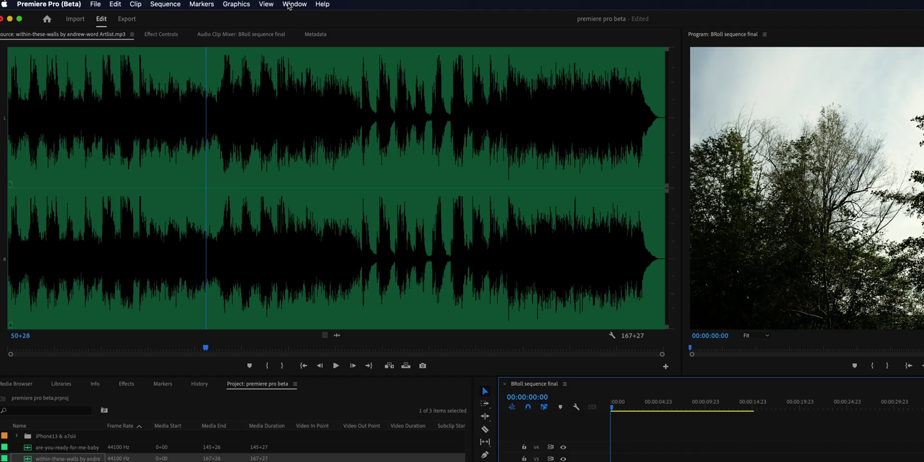
pyautogui.click(209, 0)
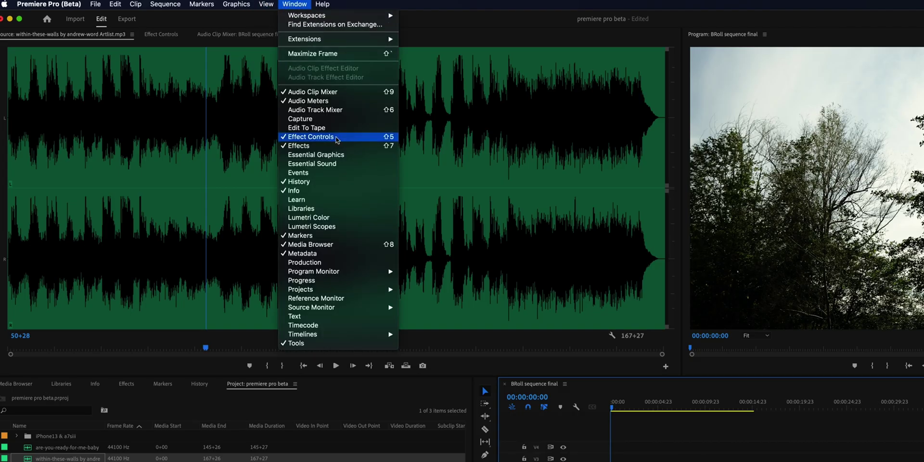
pyautogui.click(337, 164)
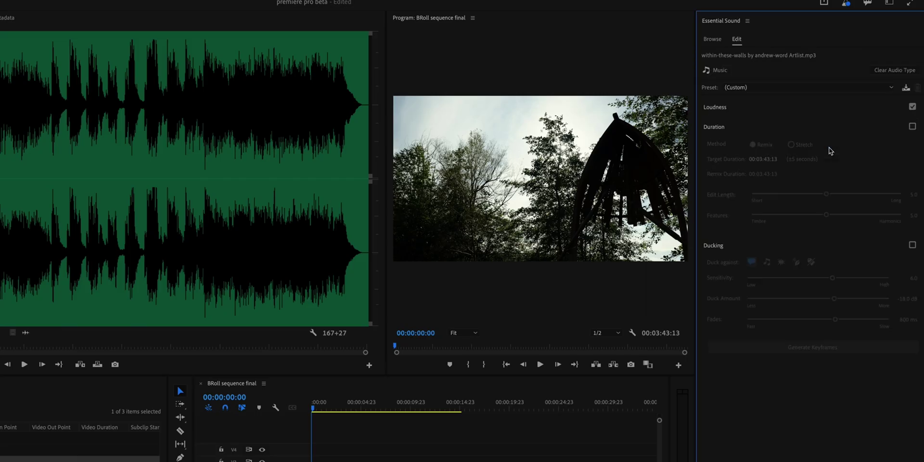
pyautogui.click(912, 127)
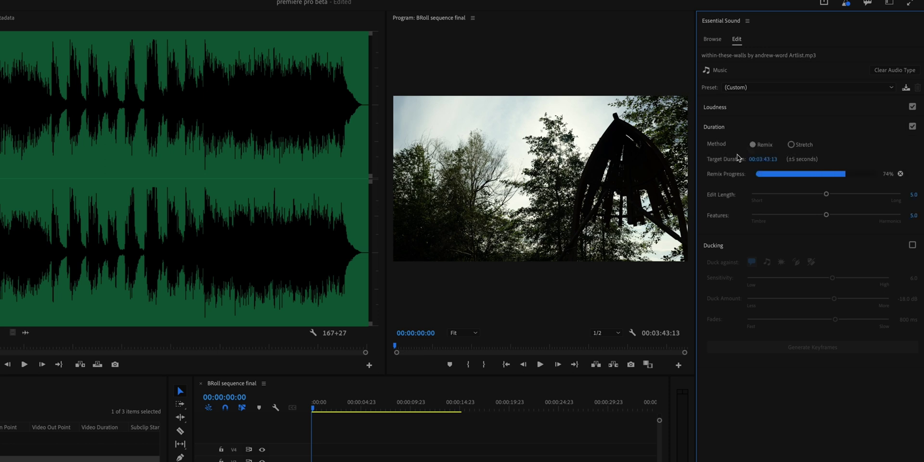
pyautogui.click(760, 161)
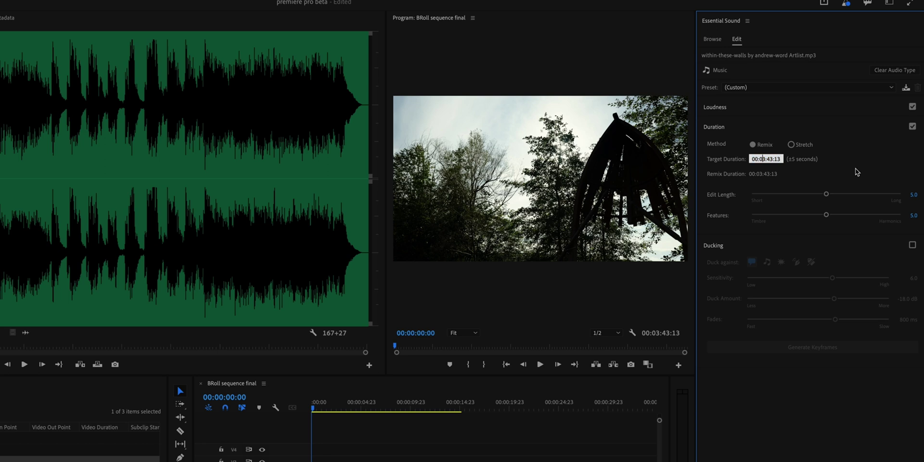
pyautogui.write('0')
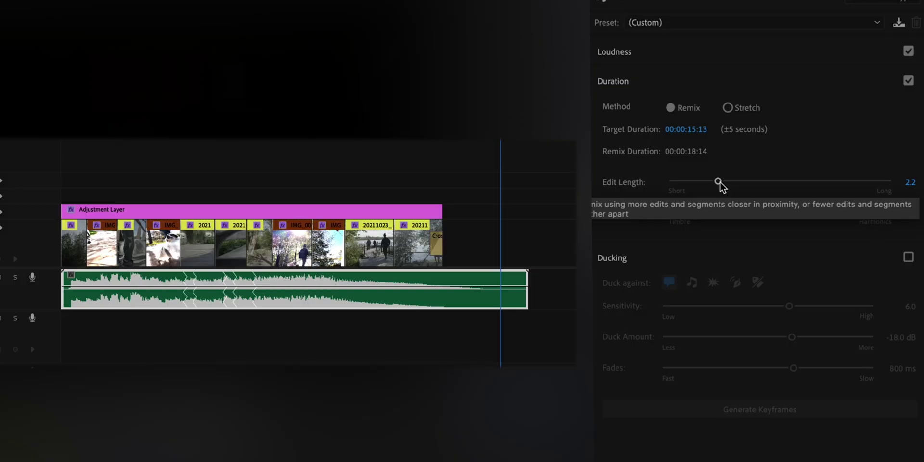
# - Lower the remix Edit Length to 1.3, then 0.4, and set Features to 4.8
pyautogui.moveTo(720, 181); pyautogui.dragTo(699, 183)
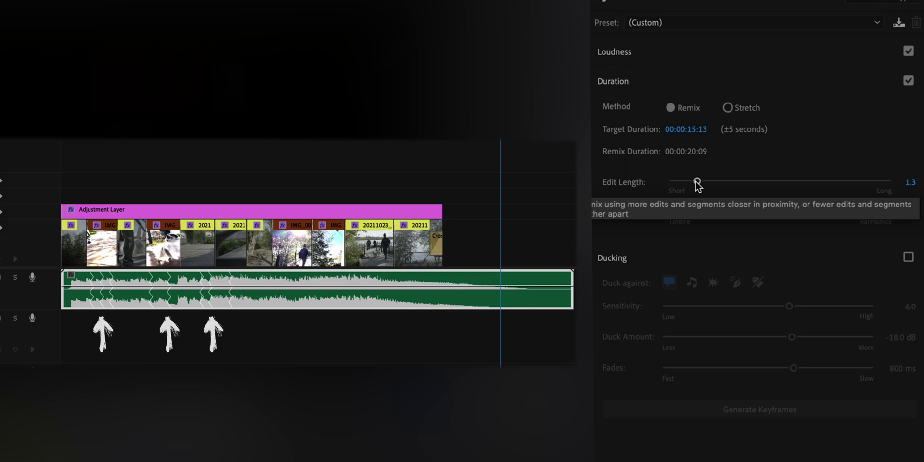
pyautogui.moveTo(695, 182); pyautogui.dragTo(677, 182)
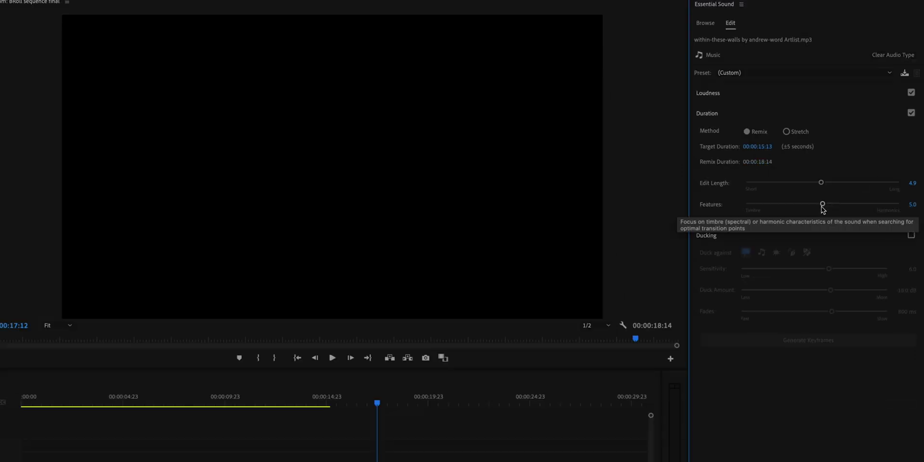
pyautogui.moveTo(823, 204); pyautogui.dragTo(819, 205)
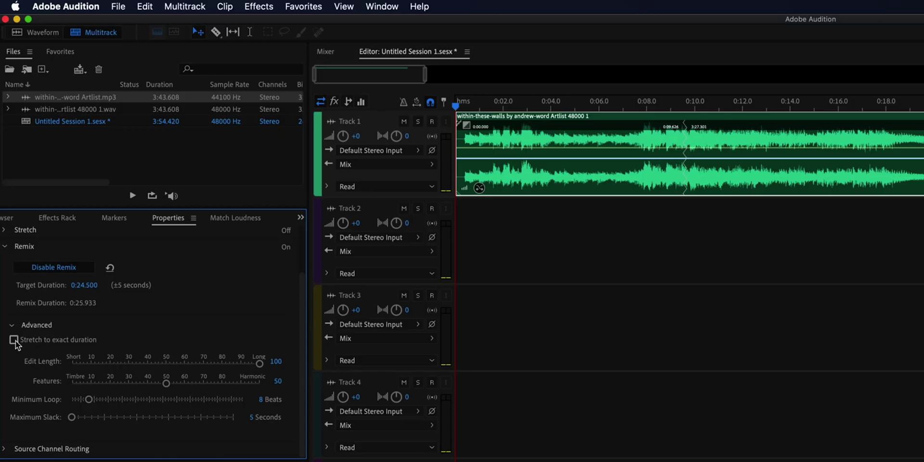
# - Turn on Stretch to exact duration so the remix runs exactly 0:24.500
pyautogui.click(14, 340)
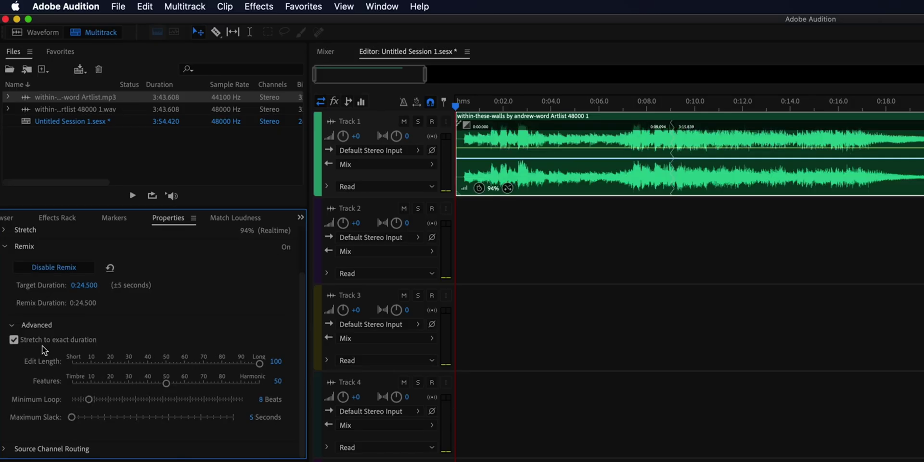